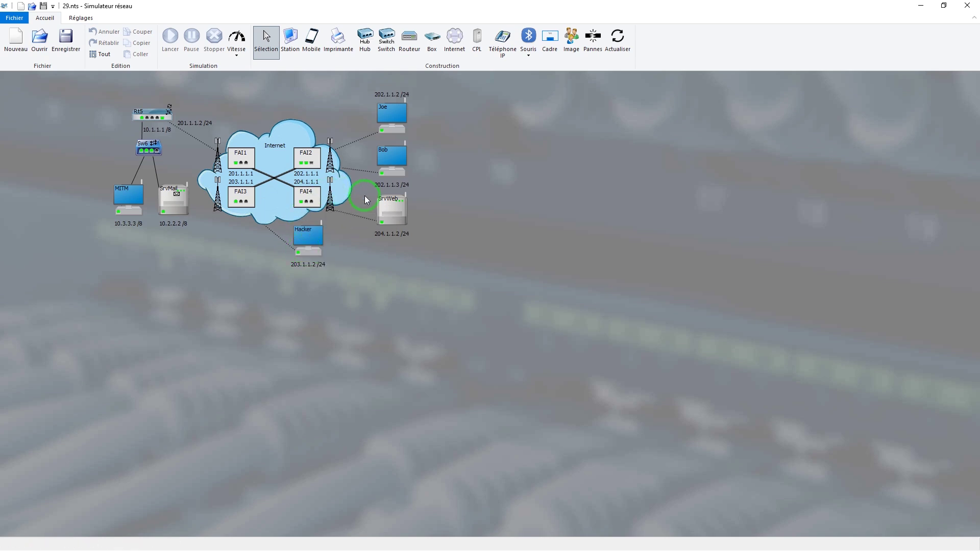
click(393, 209)
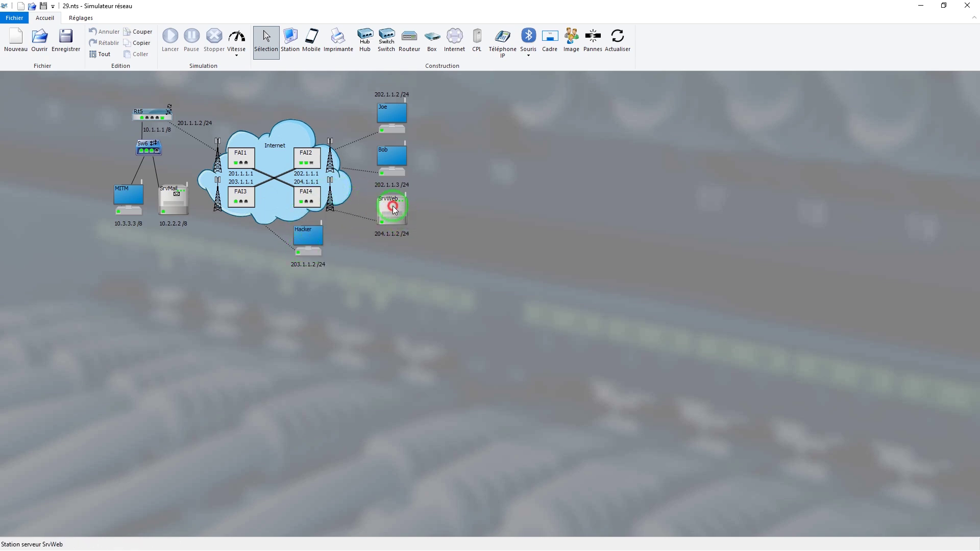
click(314, 242)
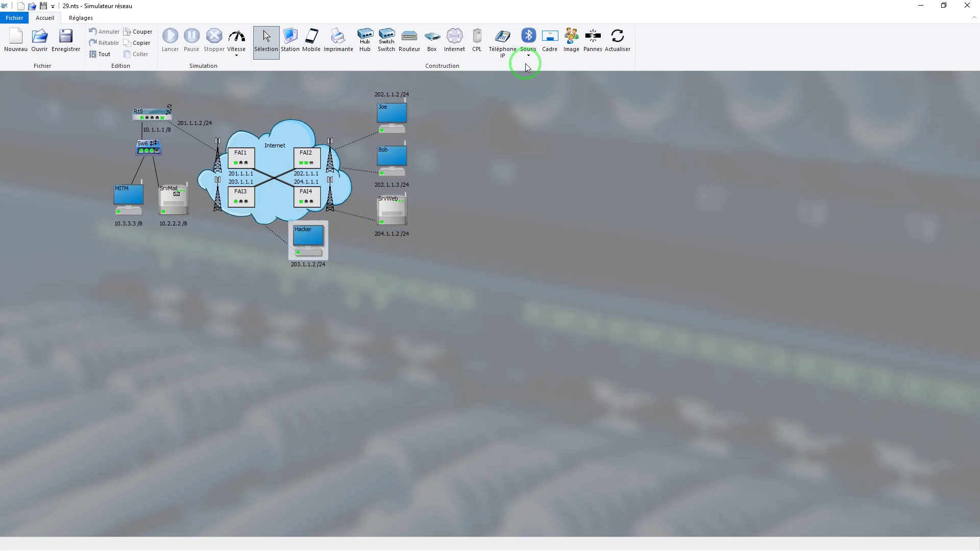
click(592, 39)
drag(474, 179, 514, 182)
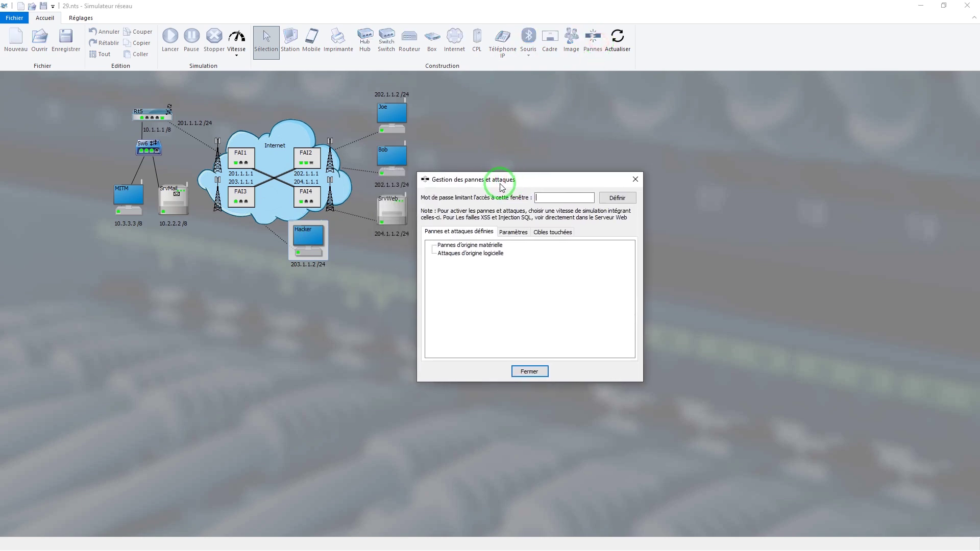
right_click(307, 238)
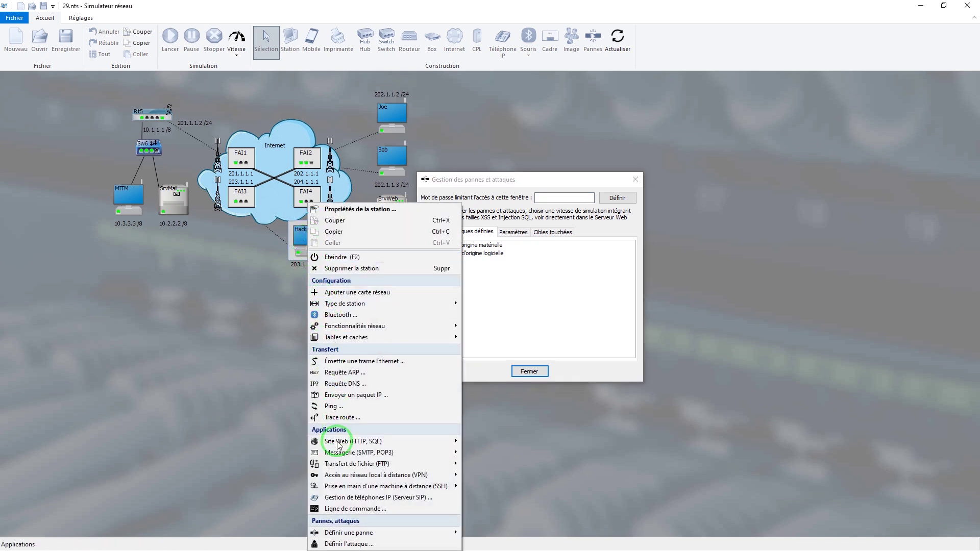
click(352, 543)
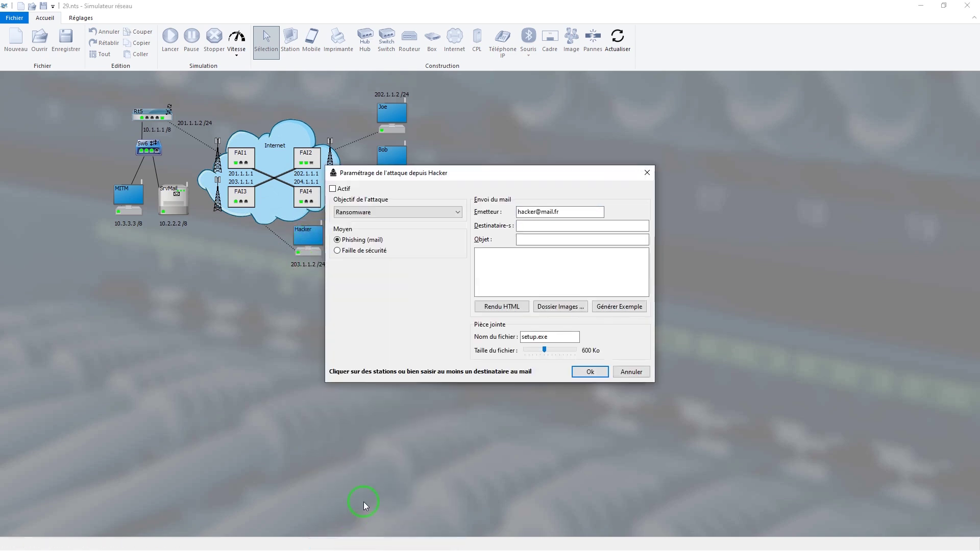
click(338, 189)
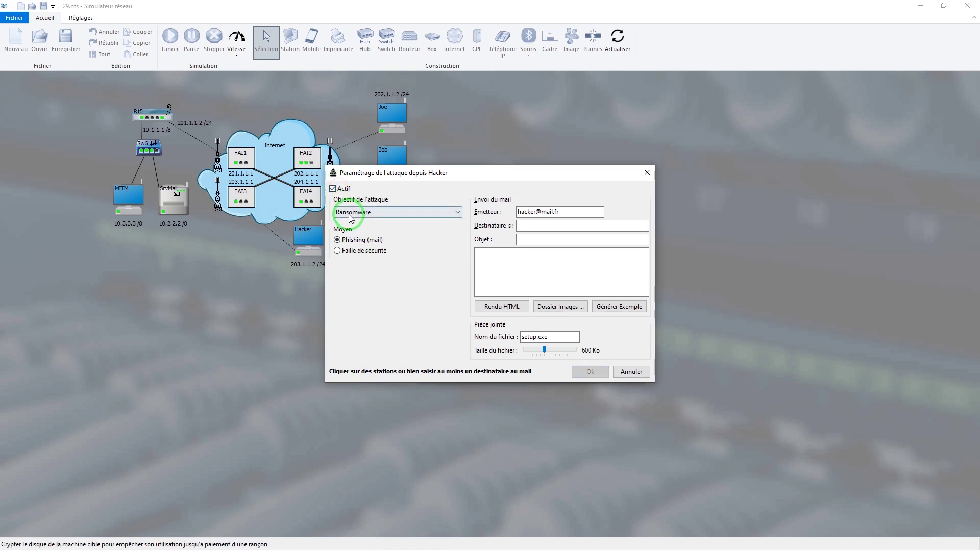
click(351, 214)
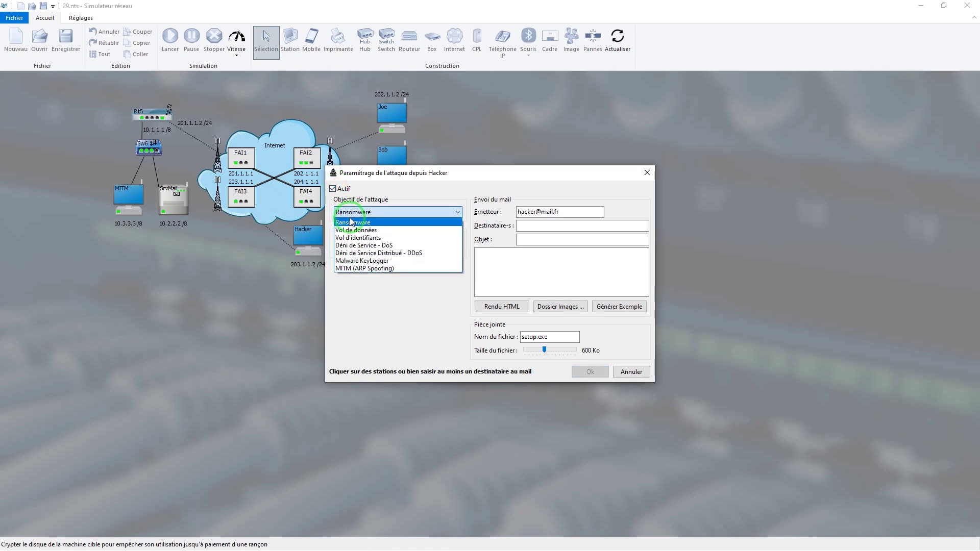
click(355, 246)
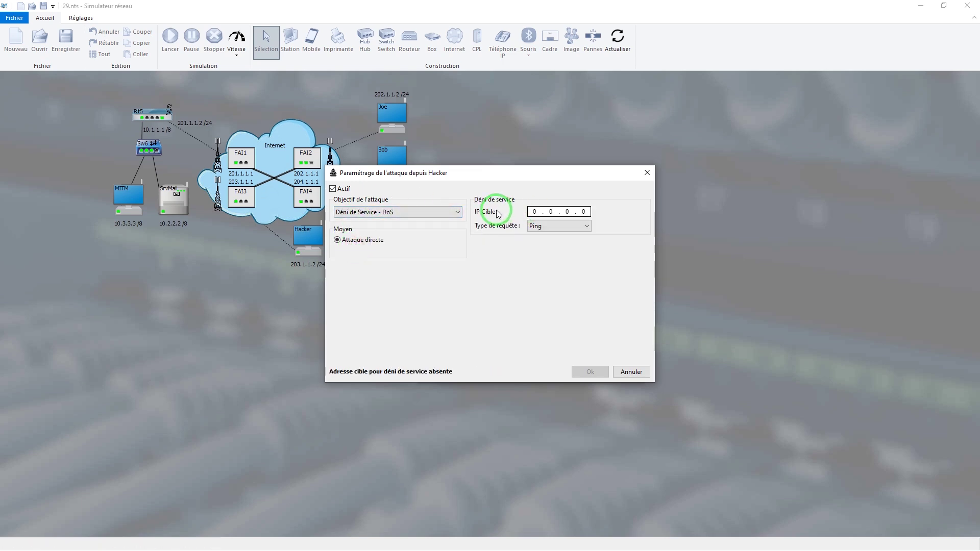
drag(453, 174, 475, 258)
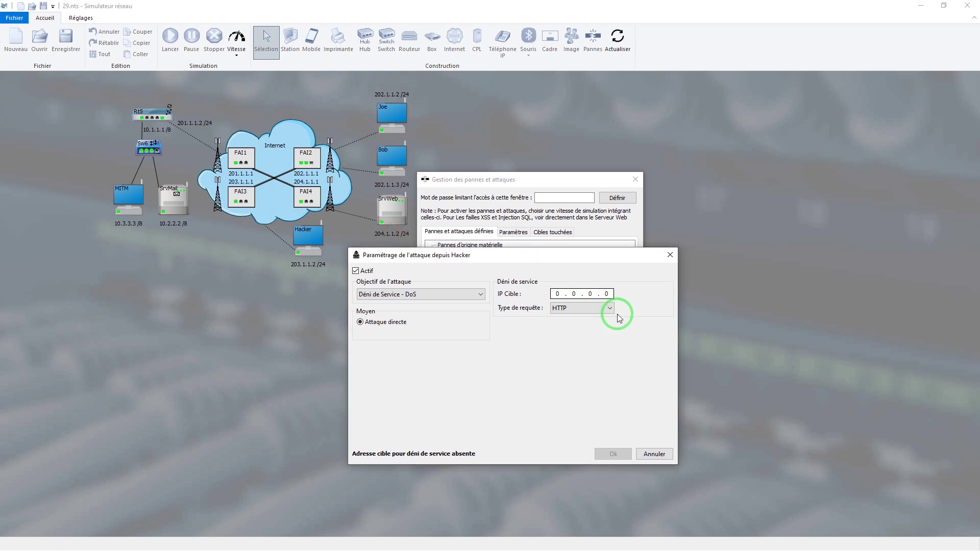
click(646, 454)
click(529, 371)
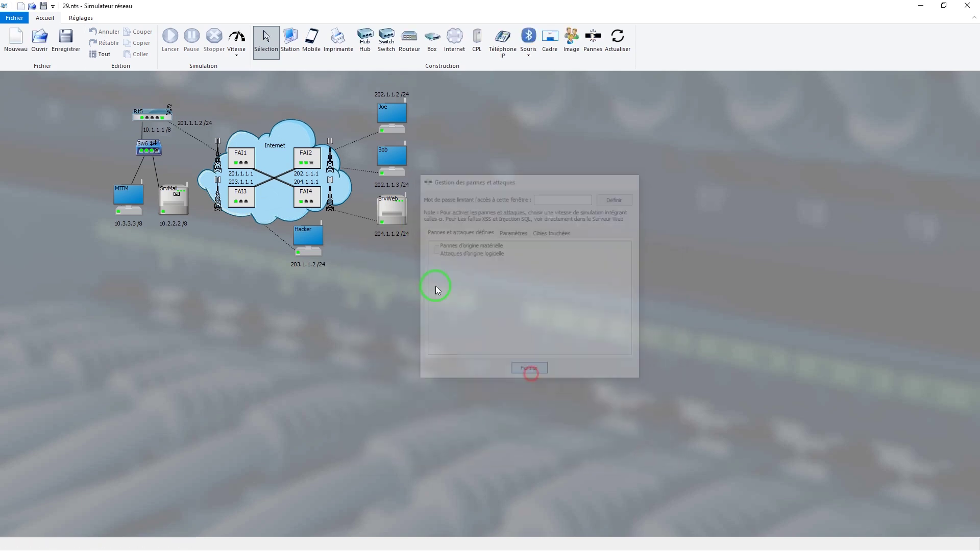
- Activate the HTTP web server on the SrvWeb station
click(385, 211)
right_click(387, 213)
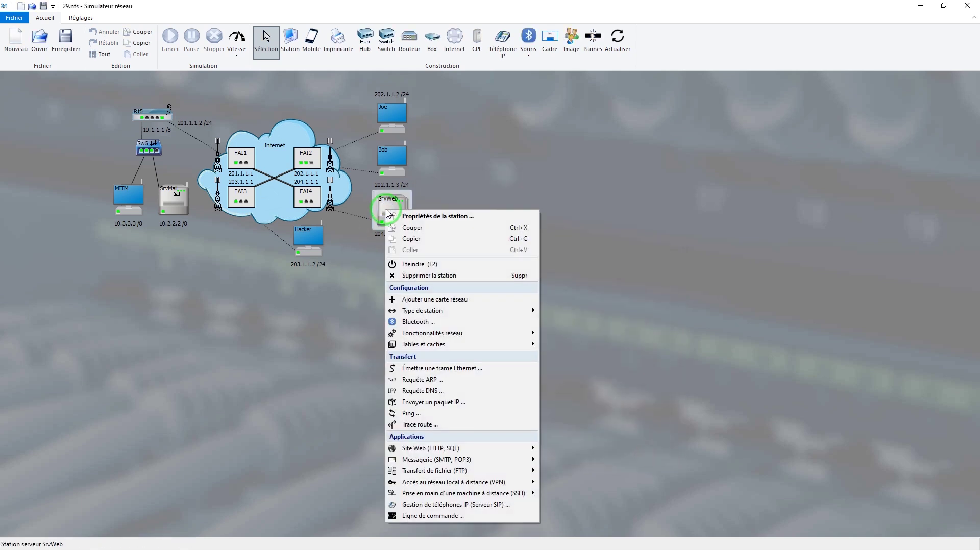
mouse_move(489, 448)
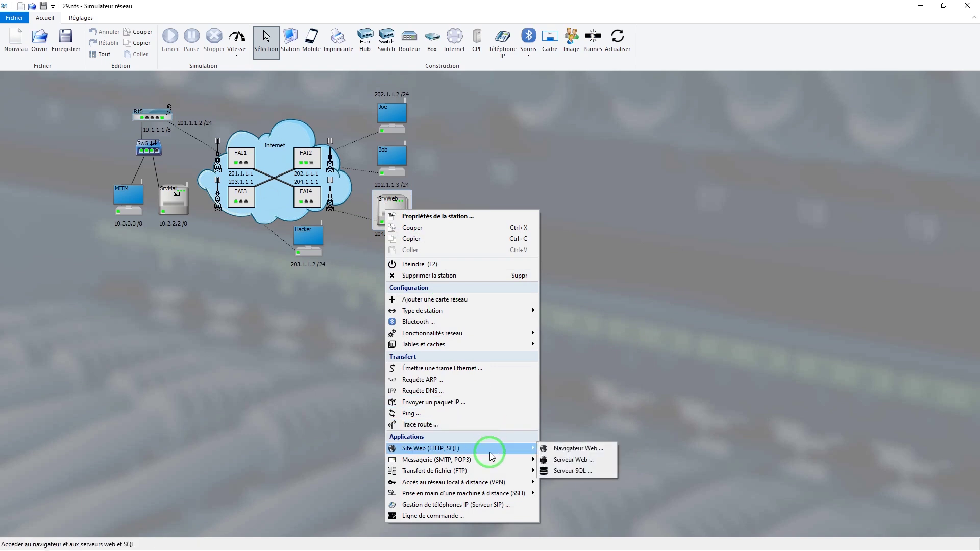
click(564, 460)
click(377, 162)
click(464, 399)
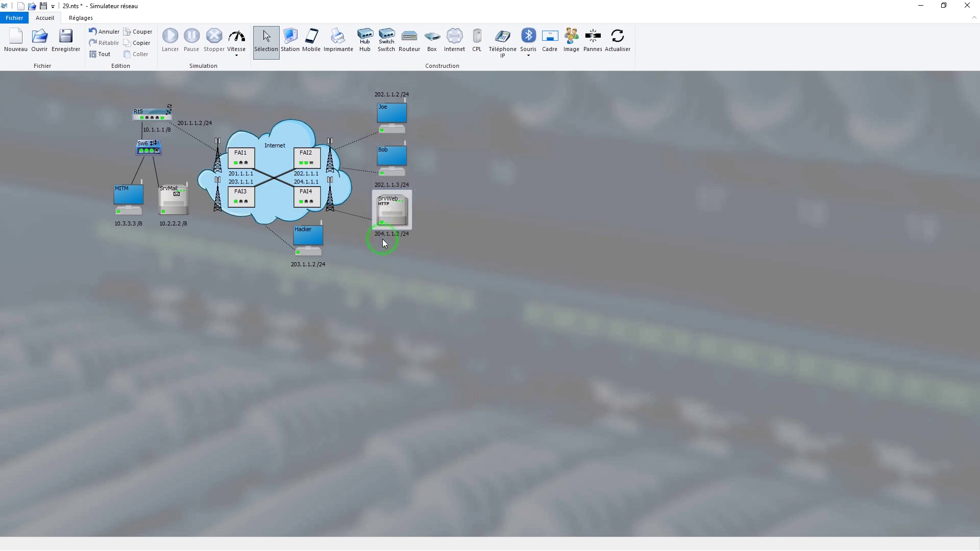
- In fault and attack management, define an active attack from the Hacker station with the objective Déni de Service - DoS
right_click(310, 238)
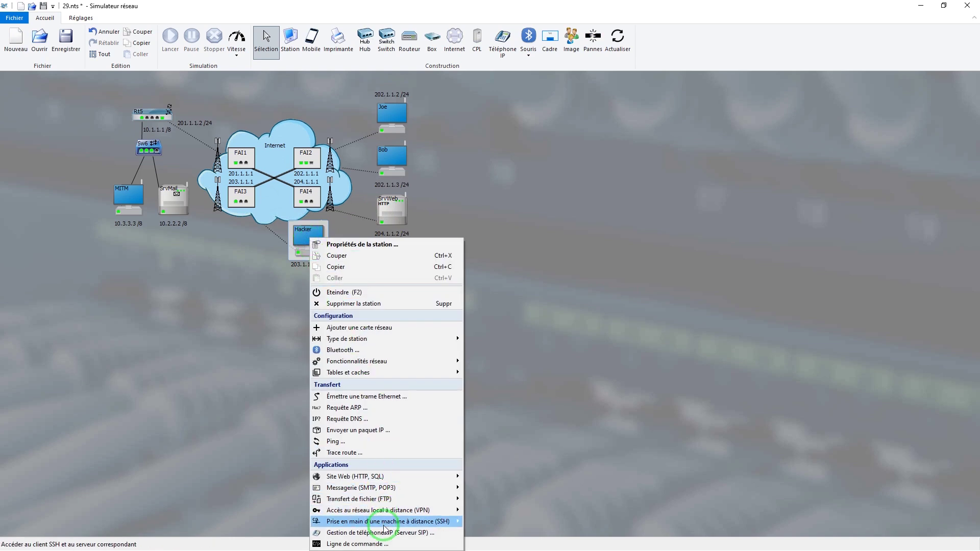
click(579, 63)
click(592, 39)
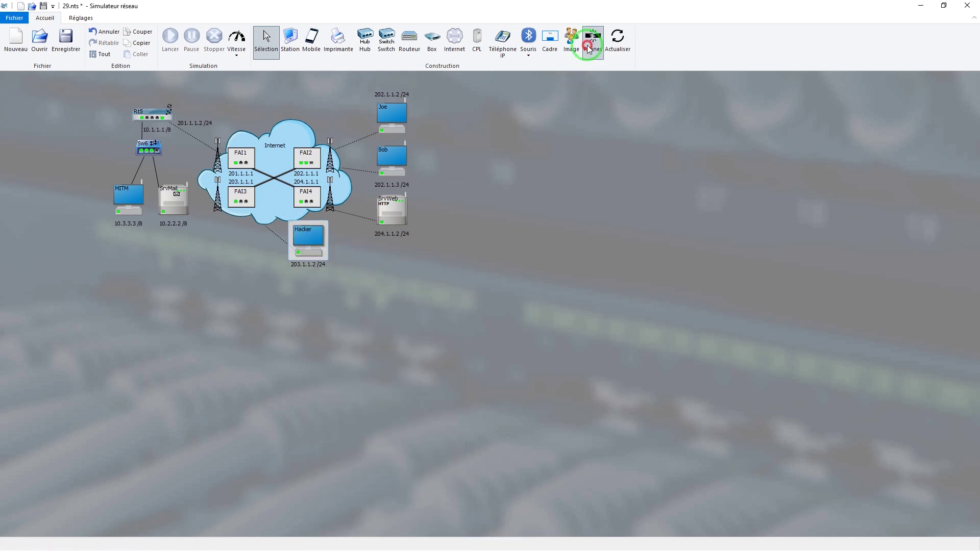
click(302, 237)
right_click(302, 238)
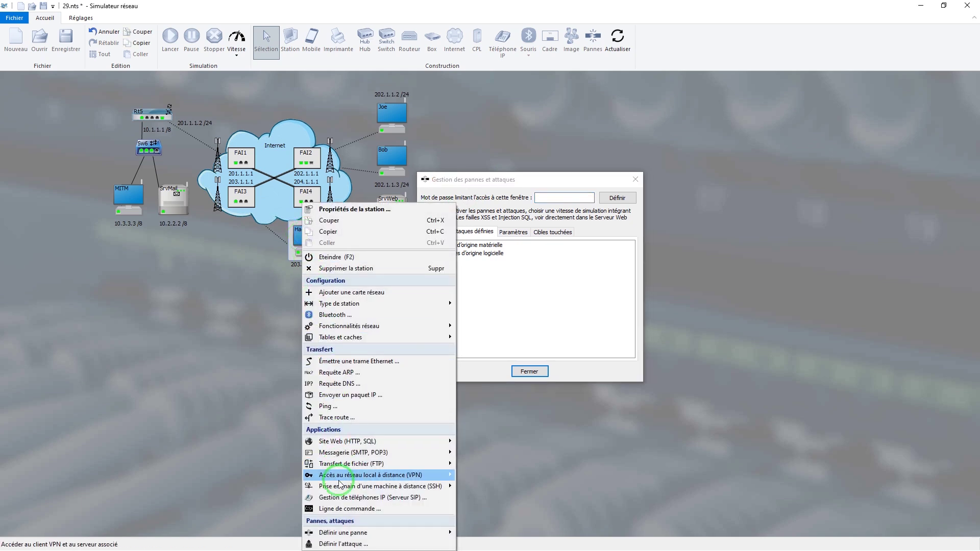
click(347, 544)
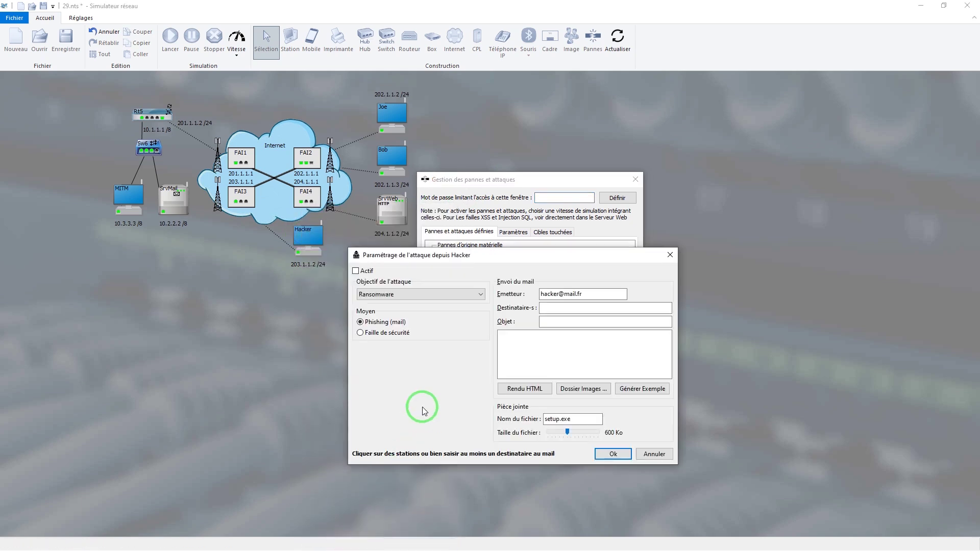
click(359, 272)
click(391, 295)
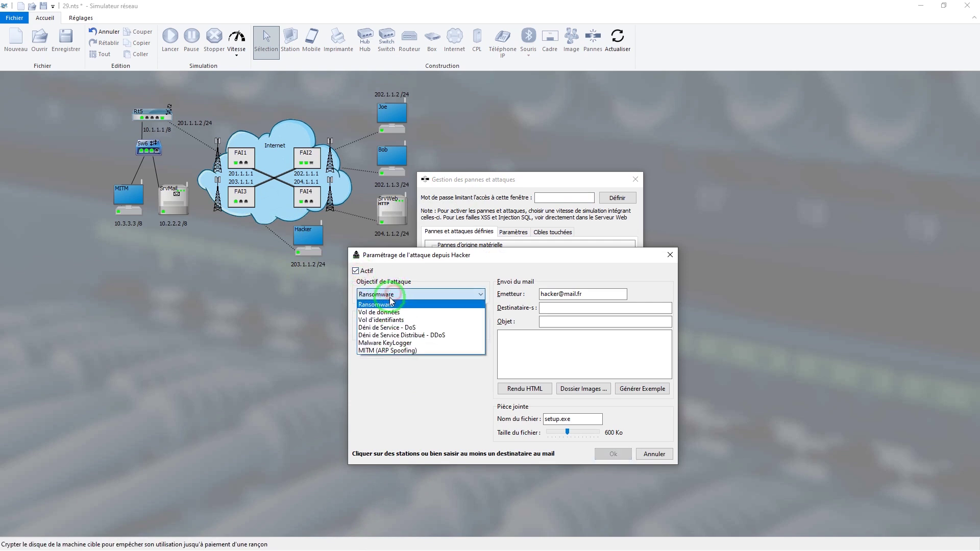
click(385, 327)
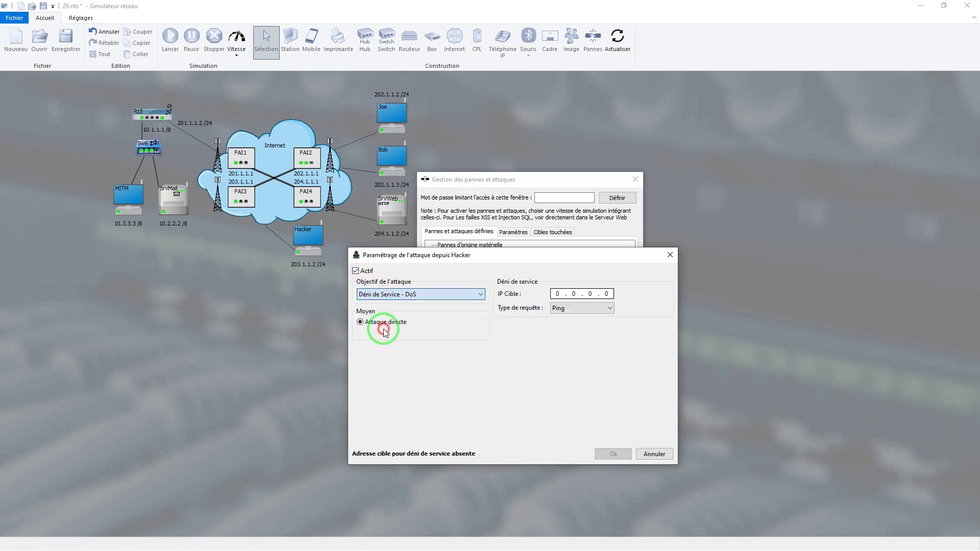
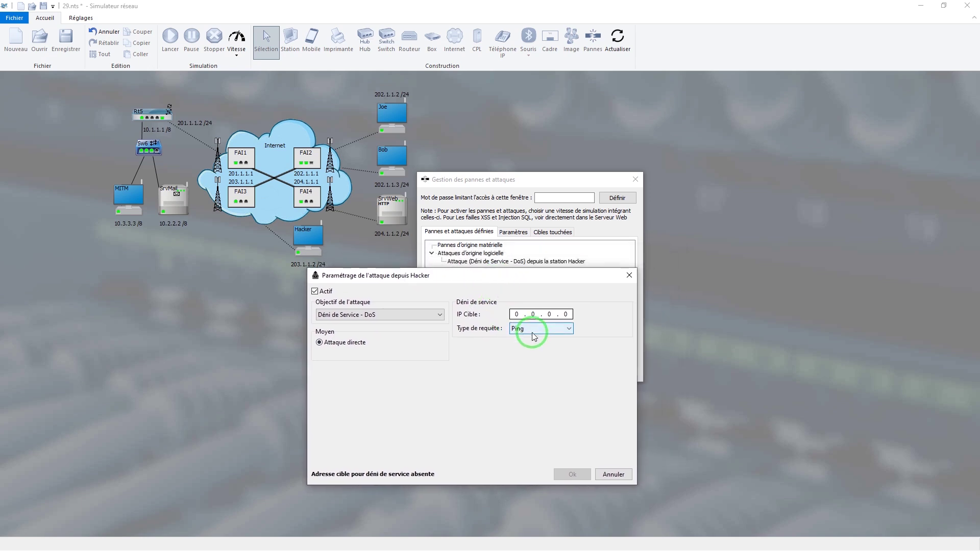
- Set the attack's request type to HTTP and its target IP to 204.1.1.2 (SrvWeb), validate it and close attack management
click(532, 335)
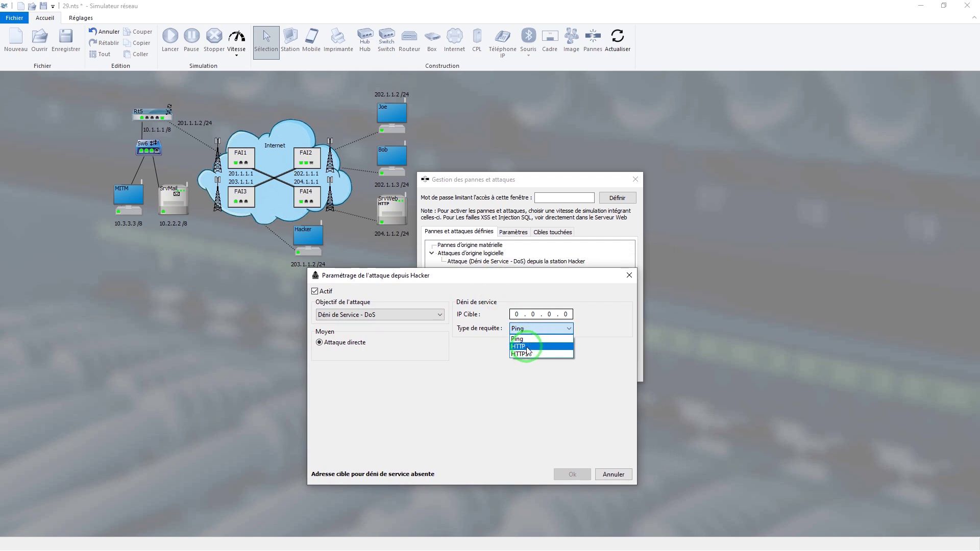
click(527, 347)
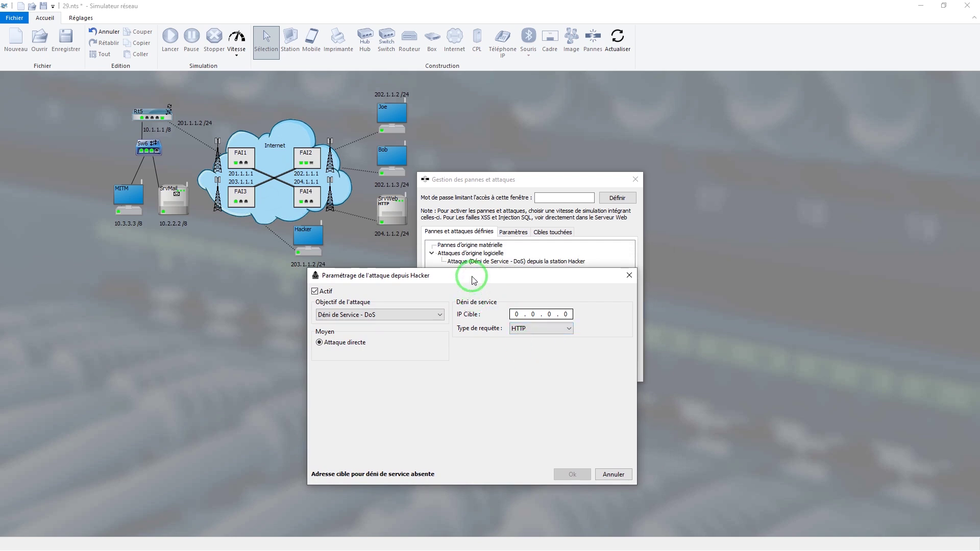
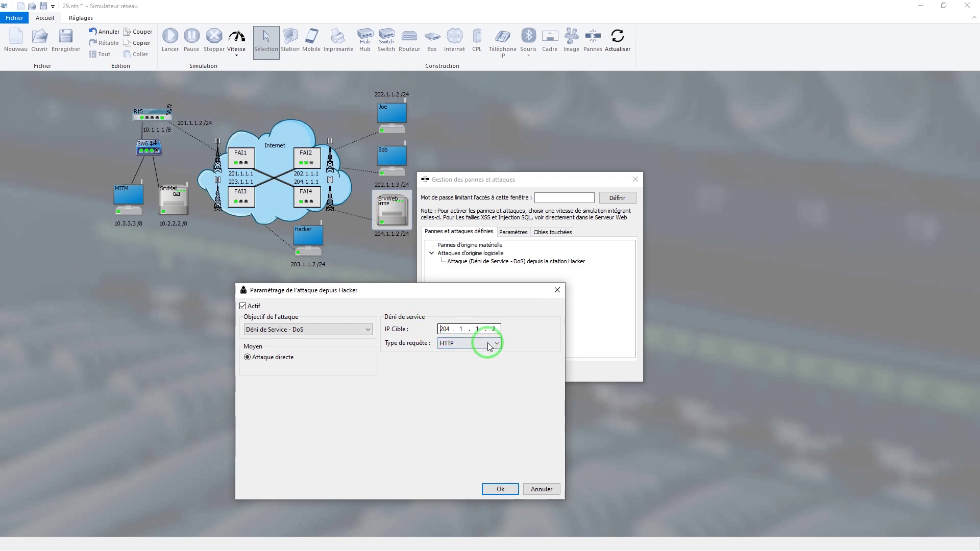
click(494, 489)
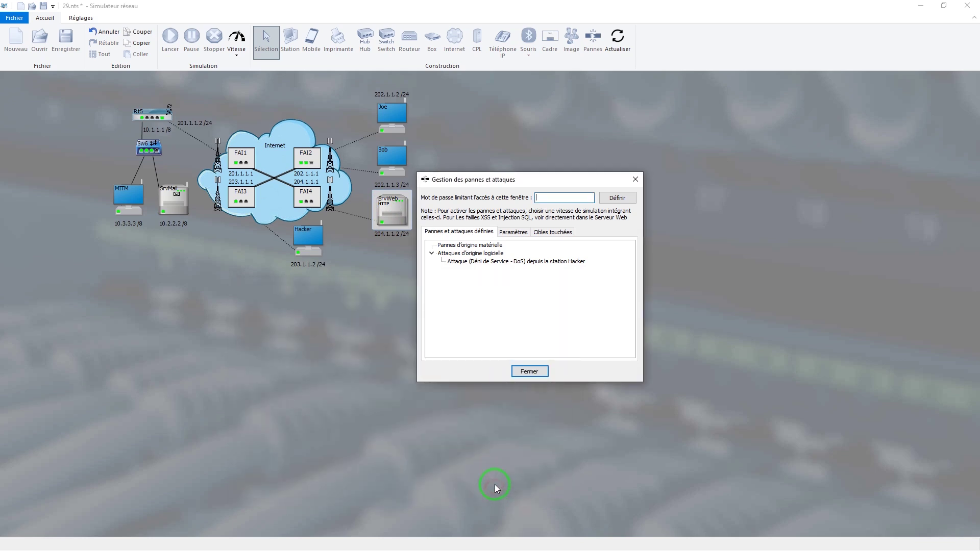
click(529, 371)
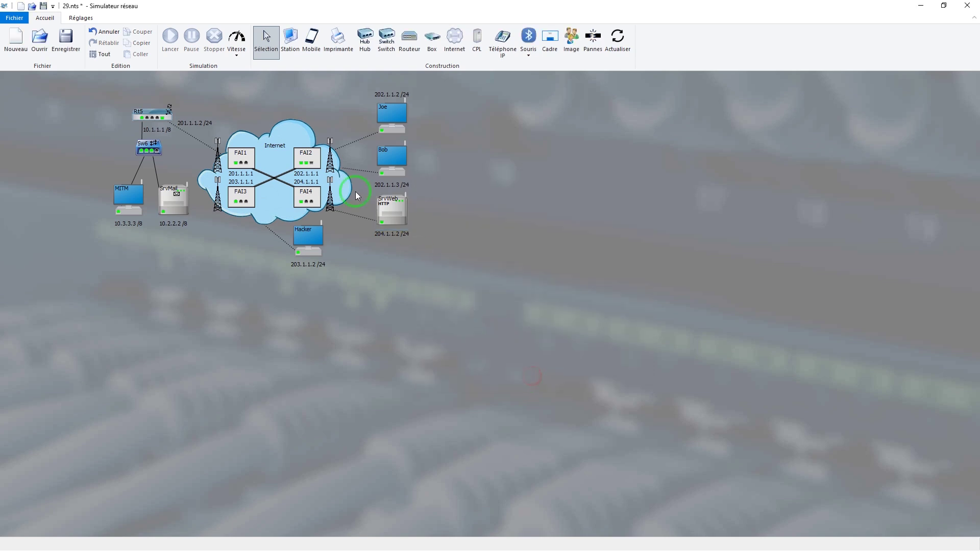
- Set the simulation speed to Rapide with faults and attacks, and launch the DoS attack from the Hacker station
click(237, 47)
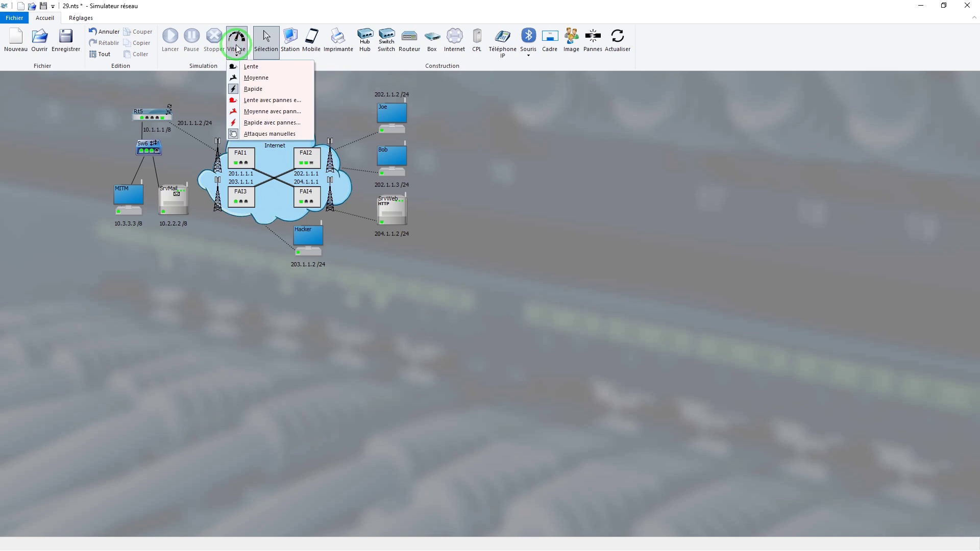
click(246, 124)
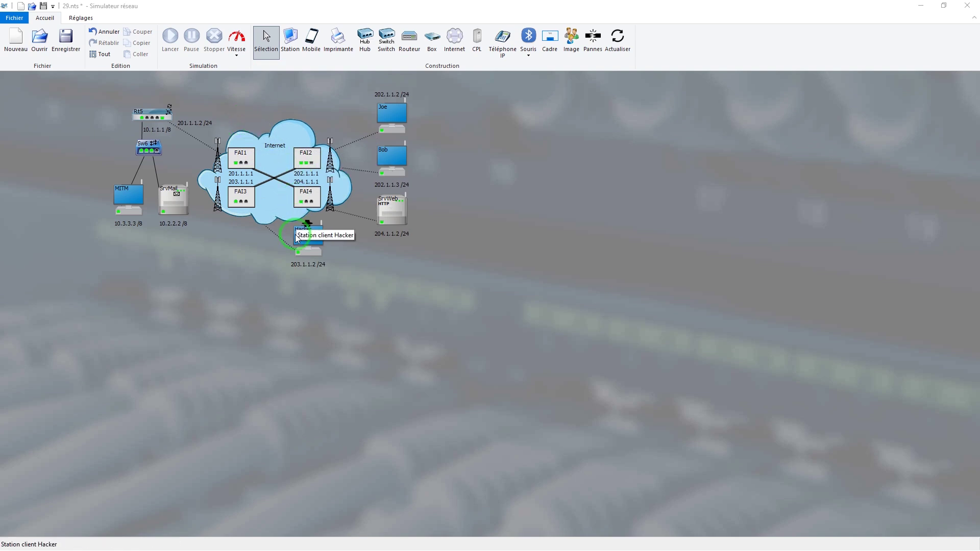
right_click(307, 245)
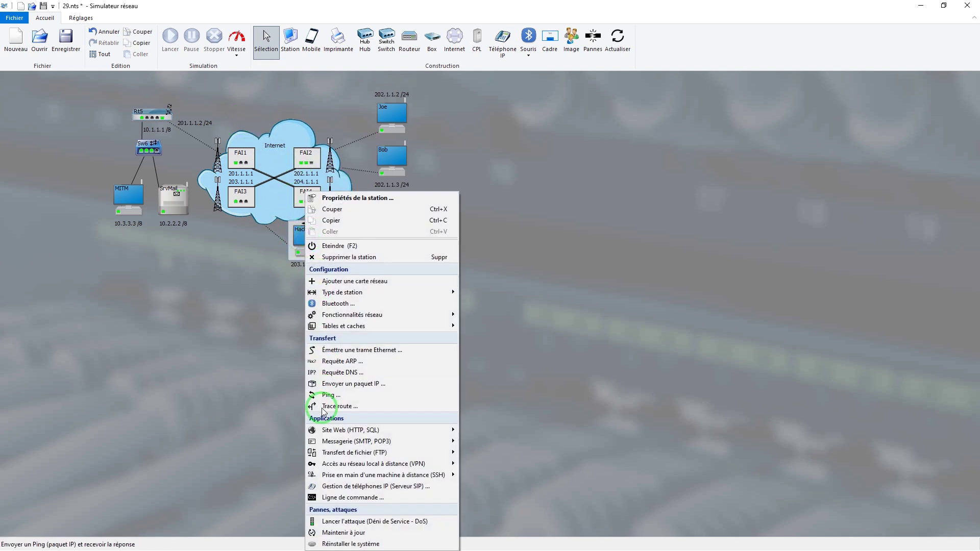
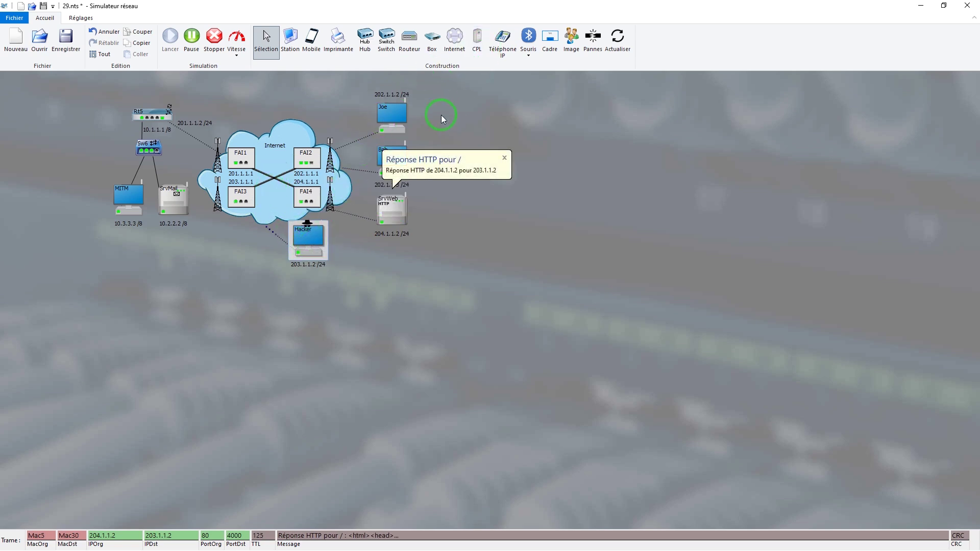
- Stop the running attack simulation and dismiss the HTTP request notification
click(216, 39)
click(214, 46)
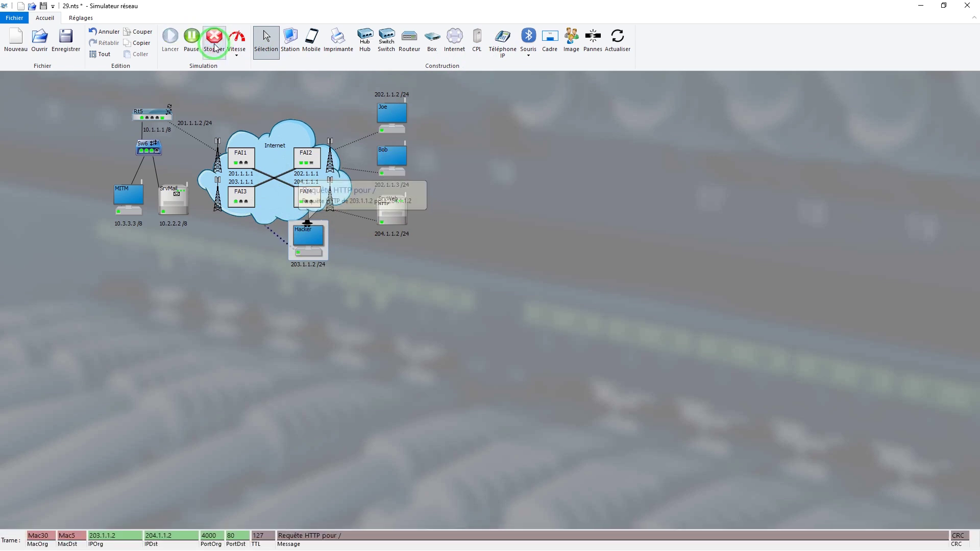
click(214, 46)
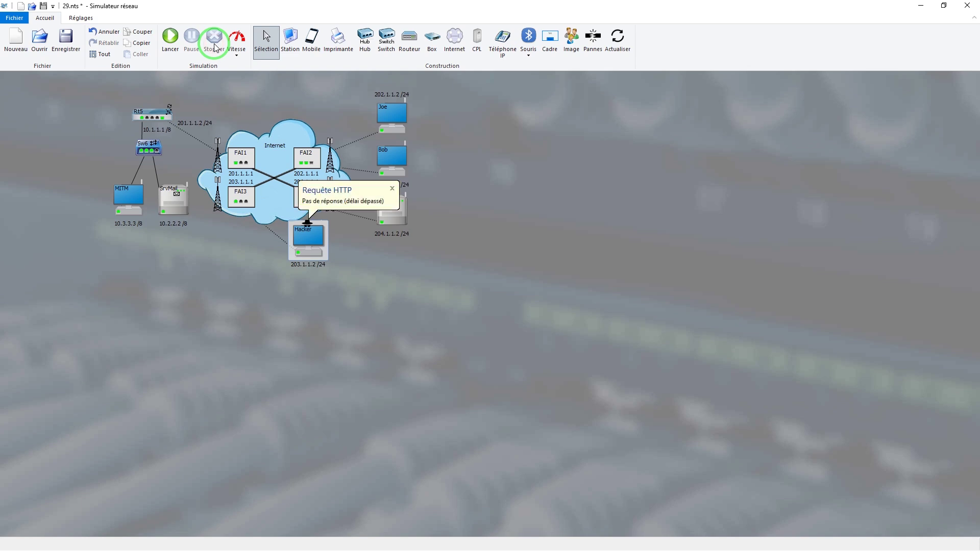
click(392, 189)
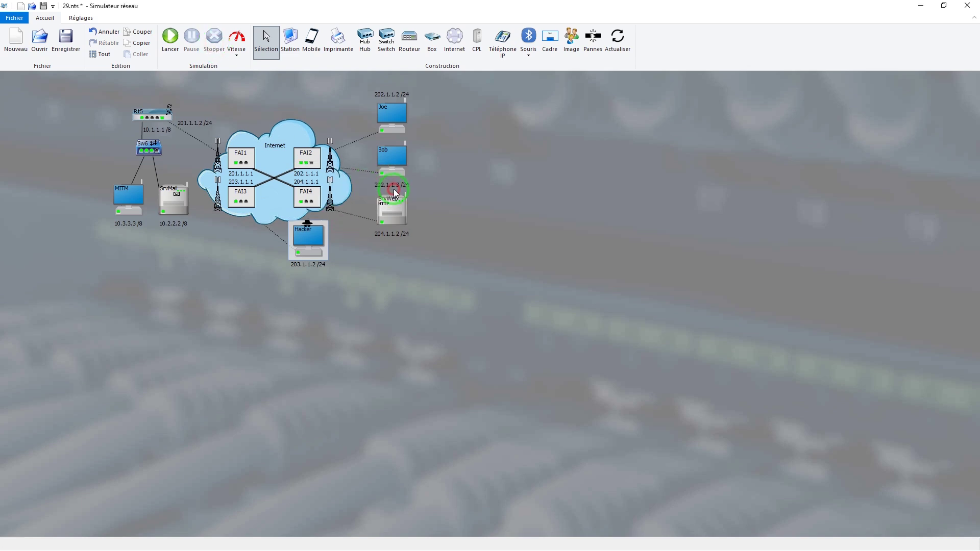
click(374, 209)
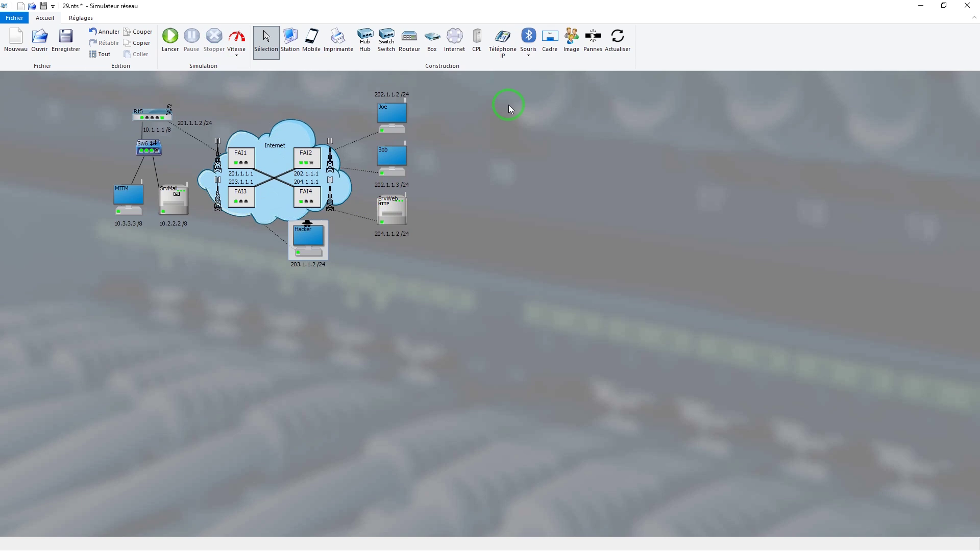
- Reopen fault and attack management and review the settings of the DoS attack defined on the Hacker station
click(591, 37)
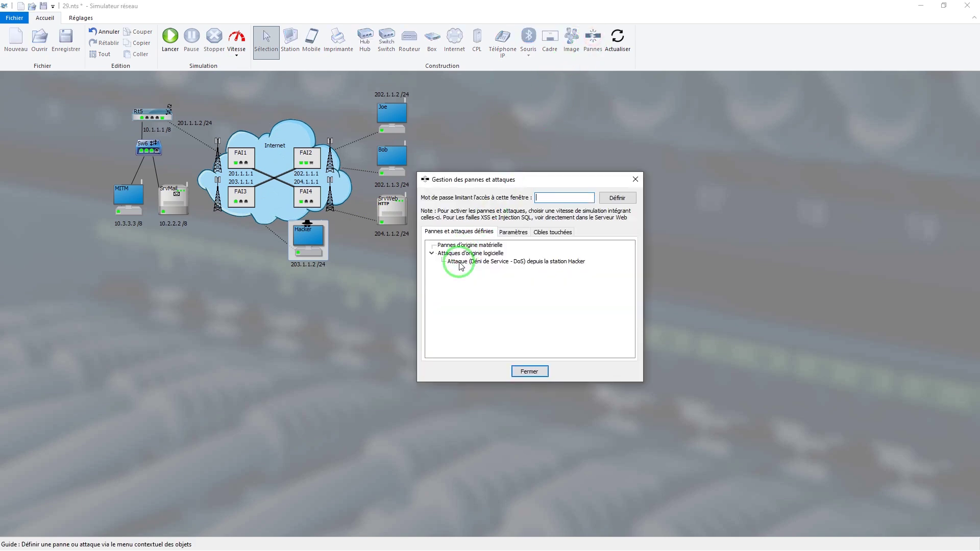
double_click(459, 263)
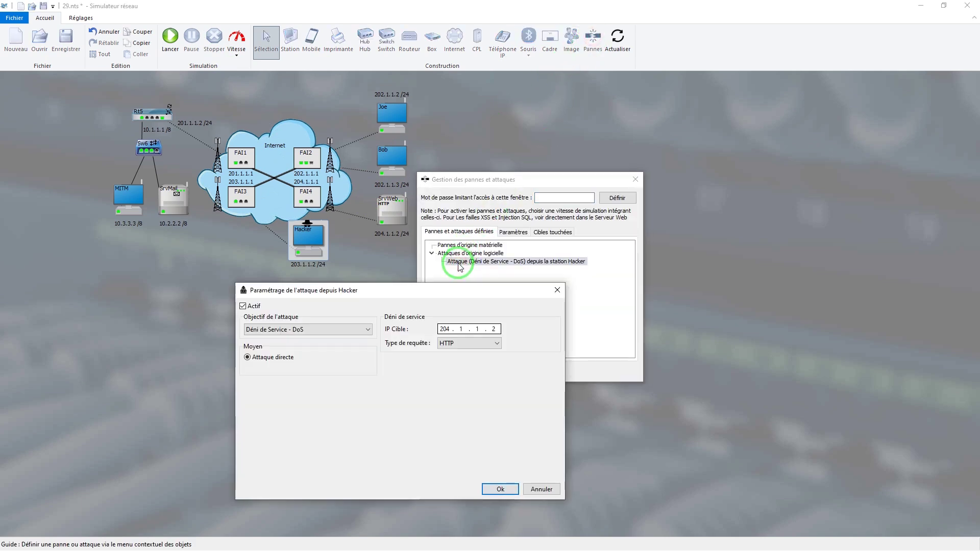
click(557, 292)
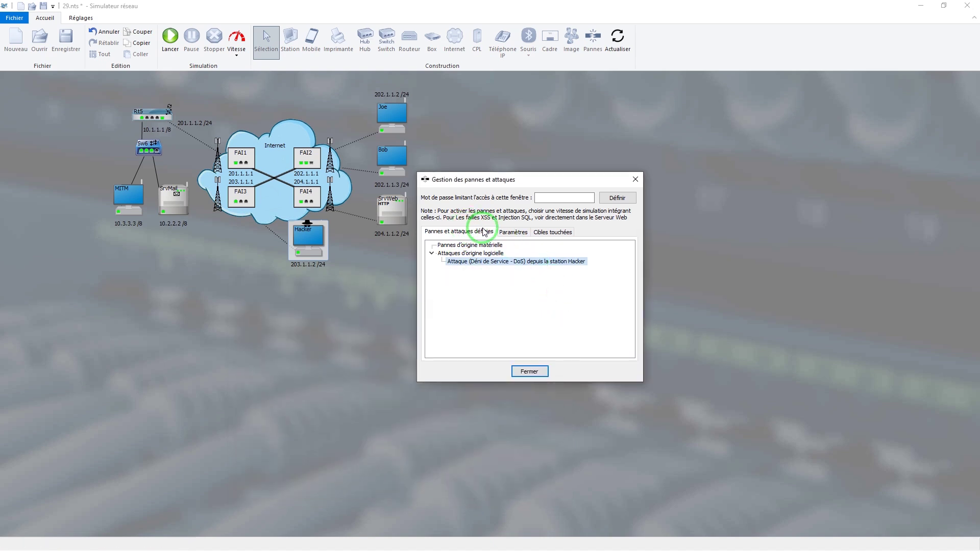
- In the attack parameters, set the number of transfers to 21 for DoS attacks and 20 for DDoS attacks
click(513, 233)
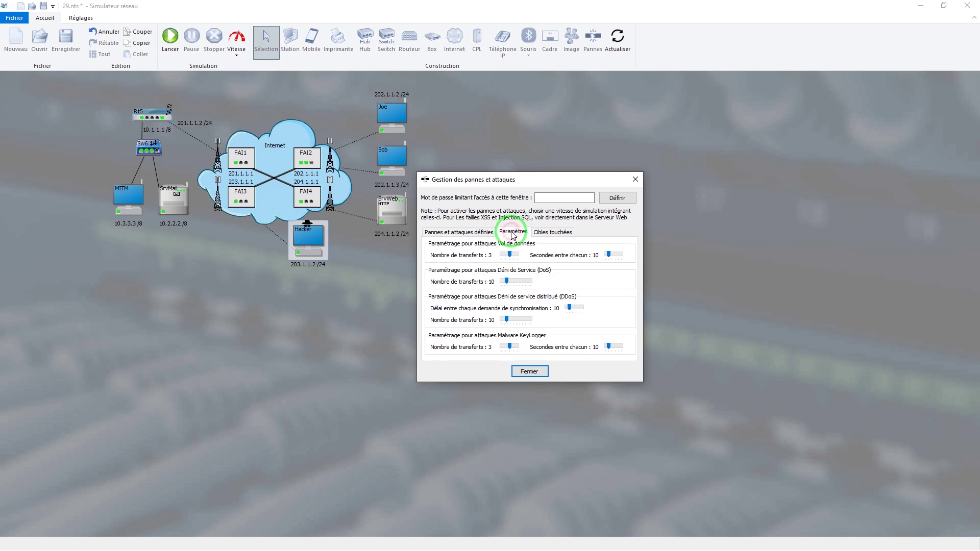
drag(517, 183, 474, 155)
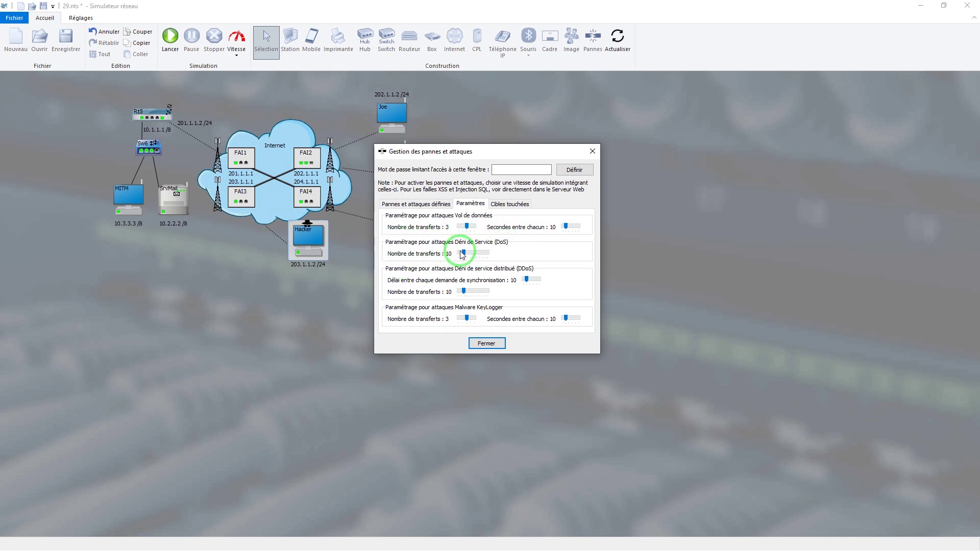
drag(464, 254, 472, 256)
drag(447, 151, 521, 152)
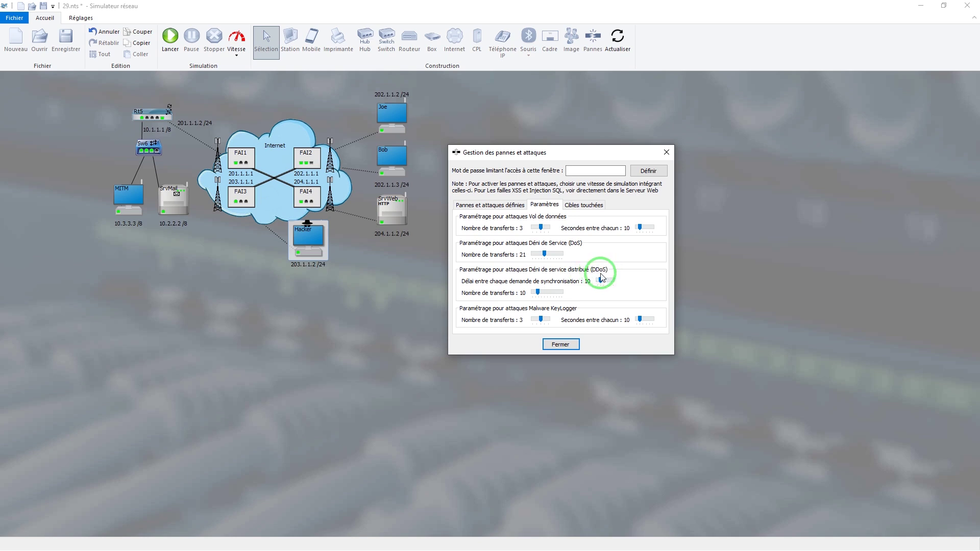
click(543, 293)
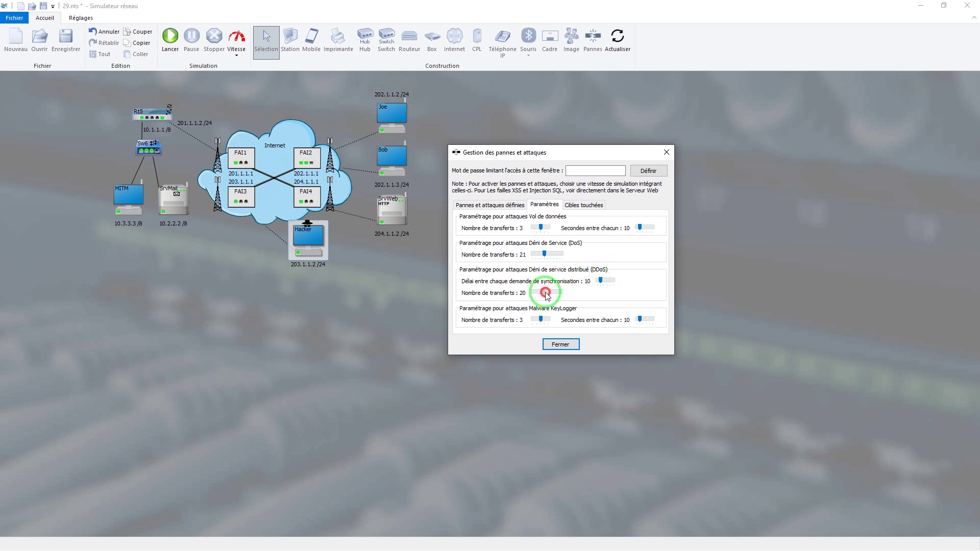